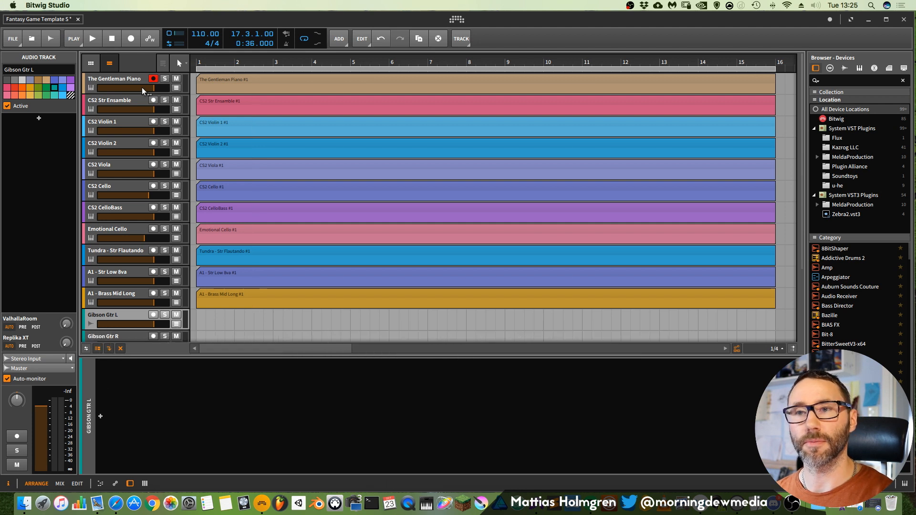
Examine the piano and CS2 string tracks one by one, from The Gentleman Piano to CS2 Viola, with their loaded instruments.
click(128, 81)
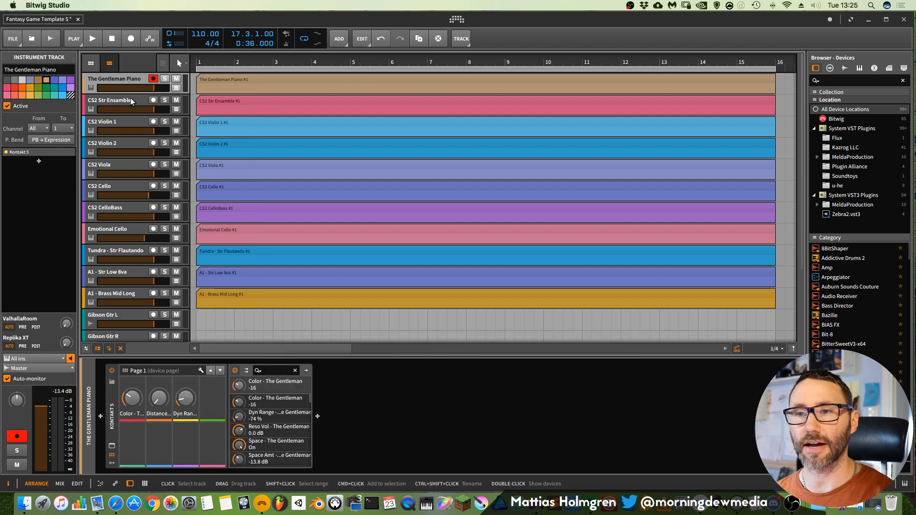
click(130, 99)
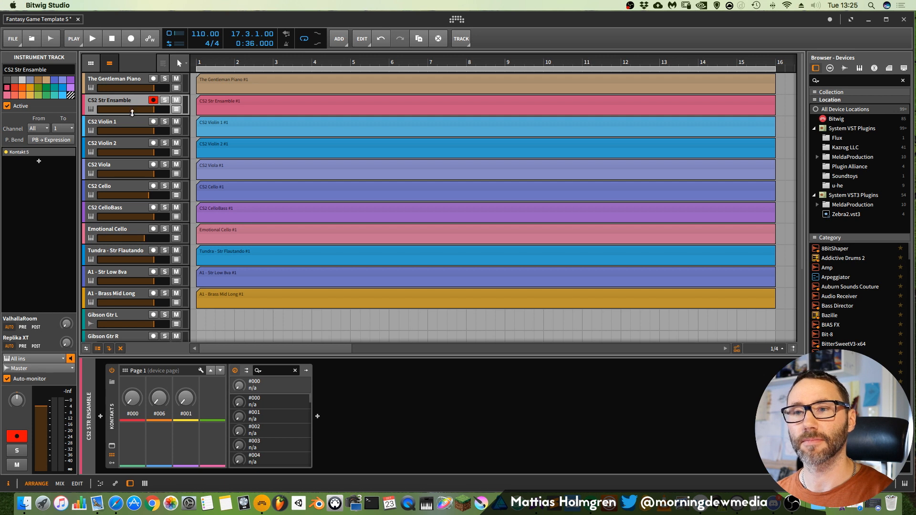
click(133, 120)
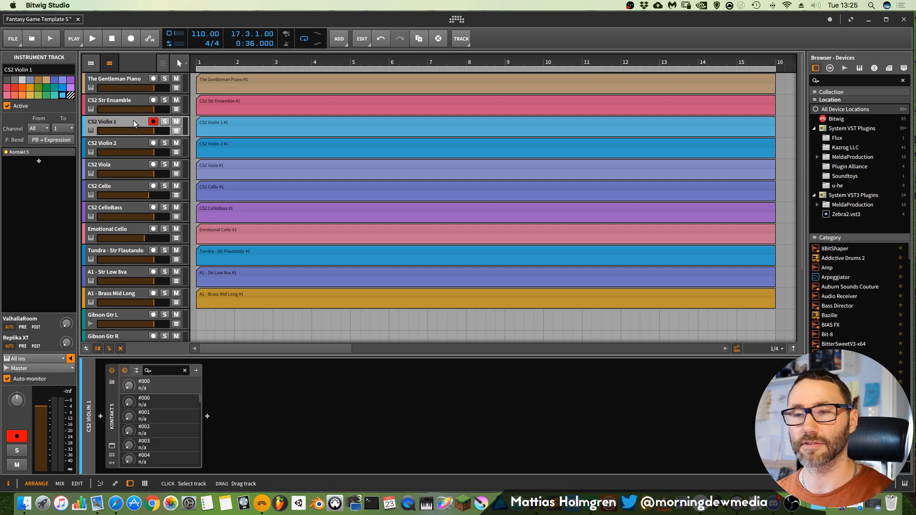
click(136, 144)
click(137, 163)
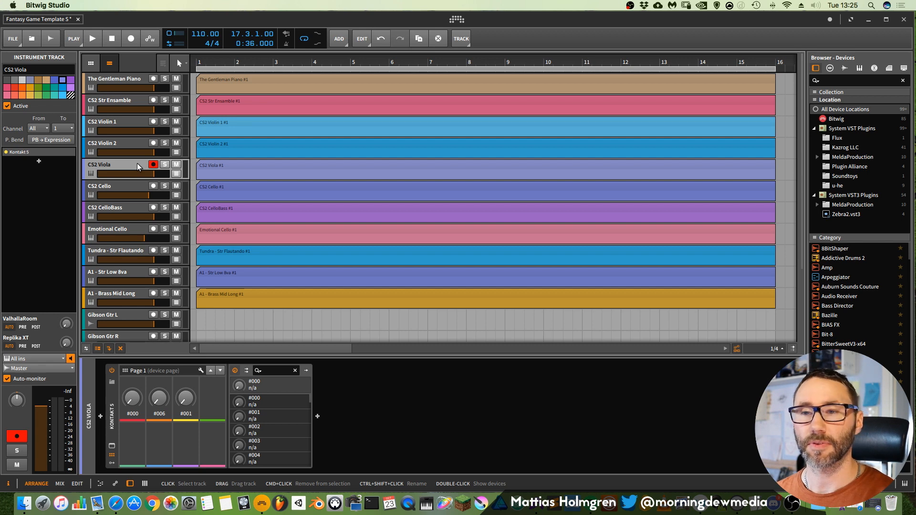
scroll(137, 164, down, 5)
scroll(137, 164, up, 5)
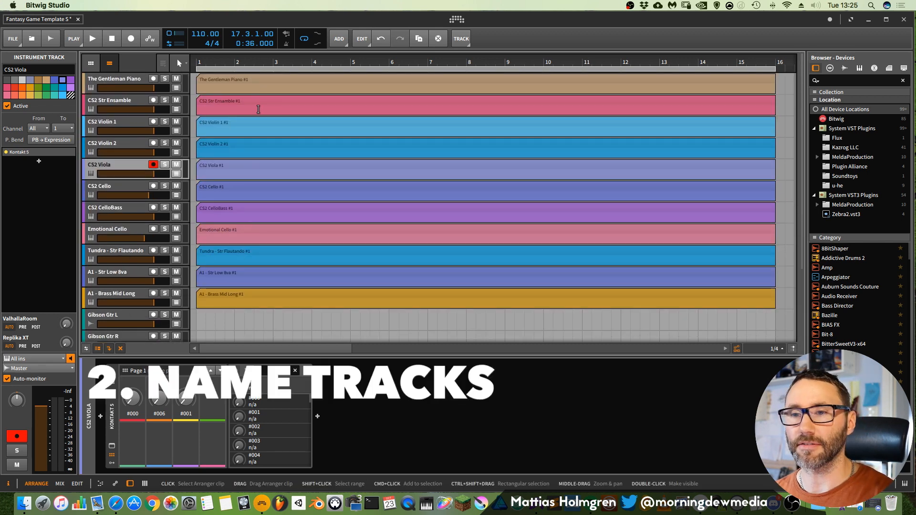
Review the track names across the violin, ensemble, Emotional Cello, Tundra and Gibson guitar tracks.
click(127, 142)
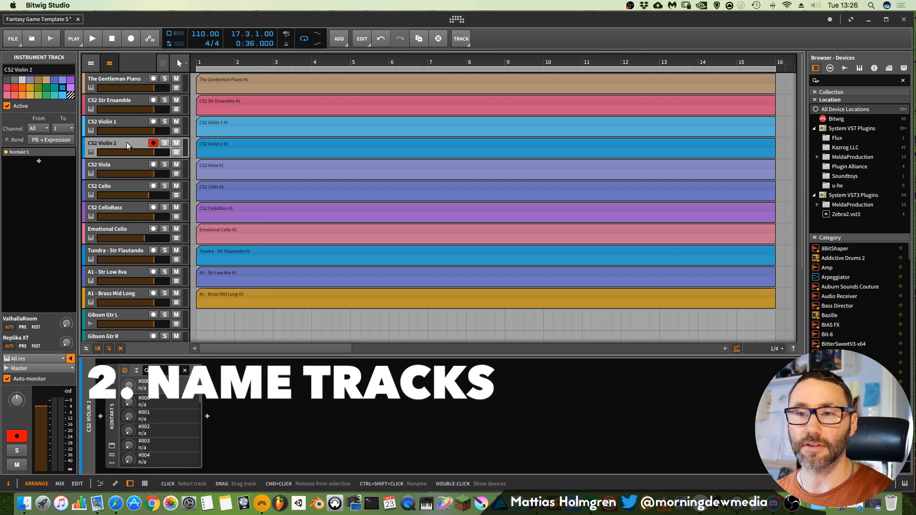
click(121, 120)
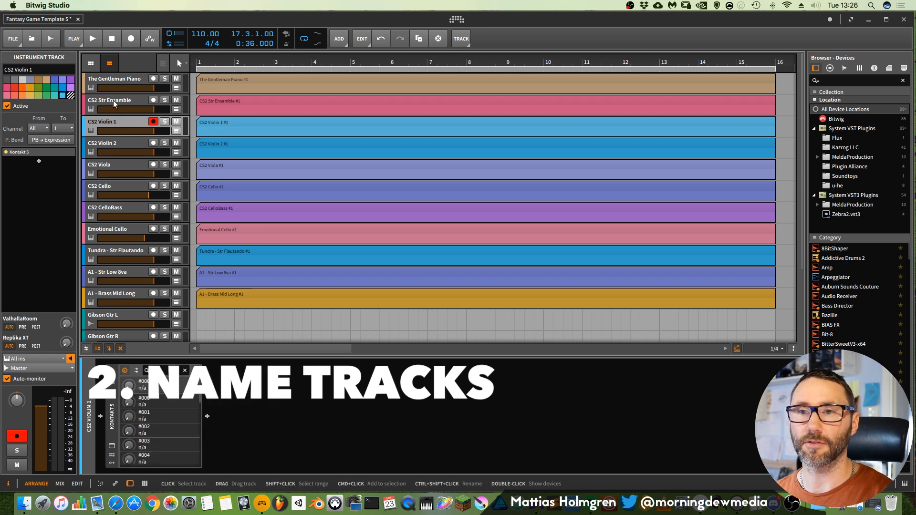
click(114, 100)
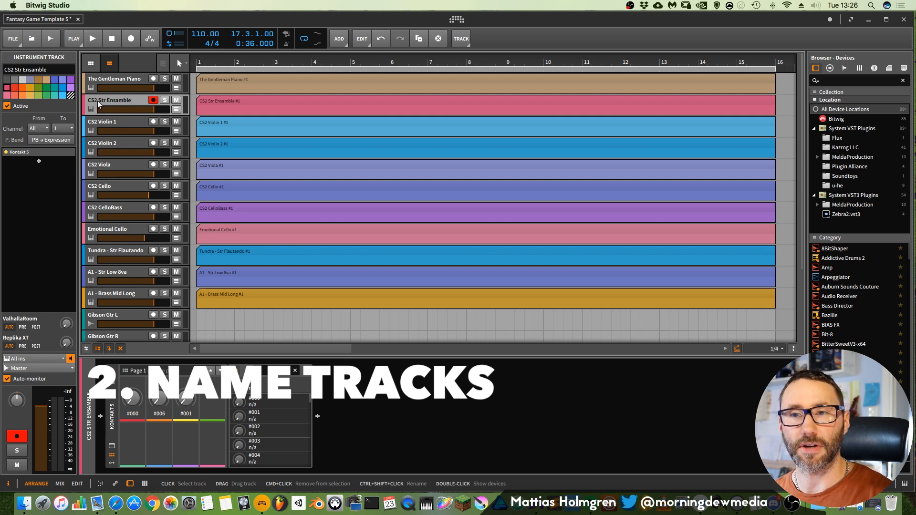
click(108, 232)
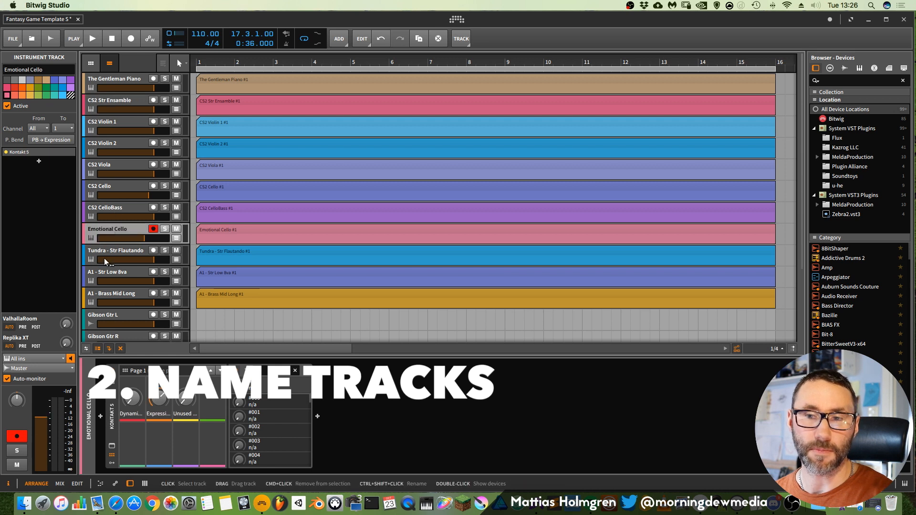
click(107, 250)
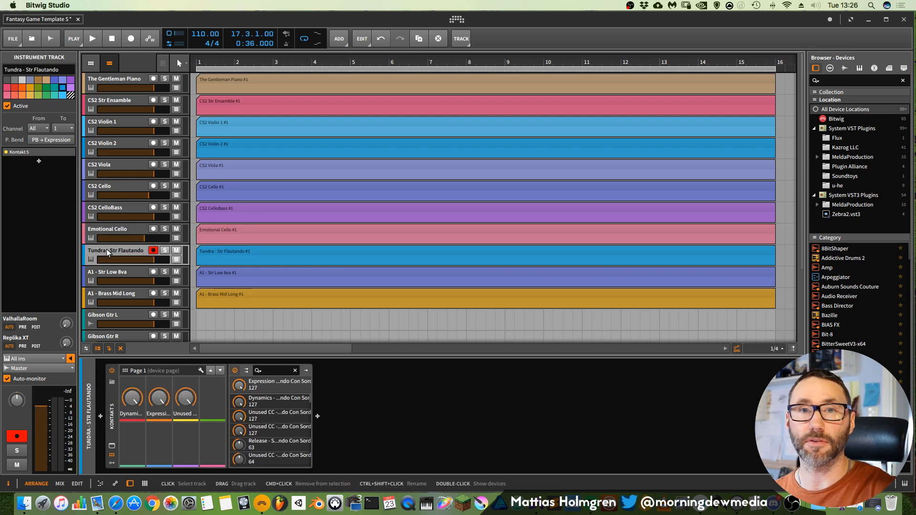
scroll(107, 250, down, 5)
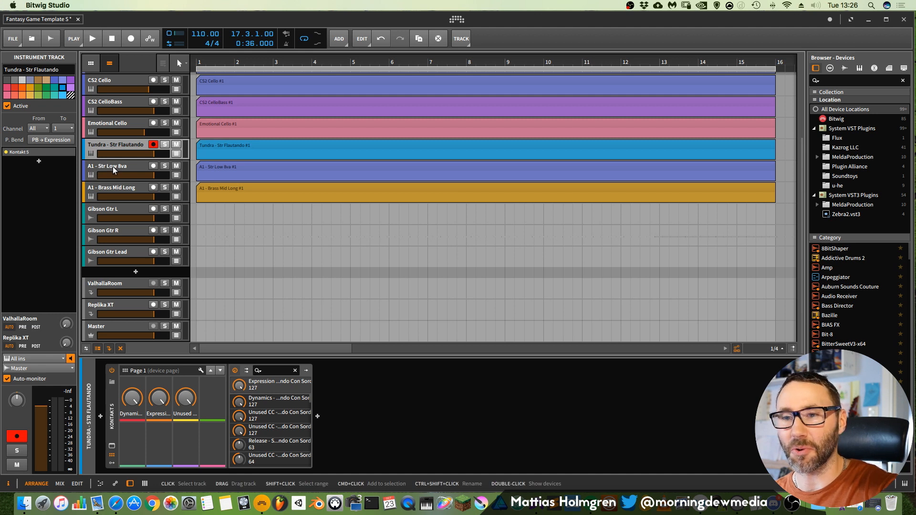
click(111, 211)
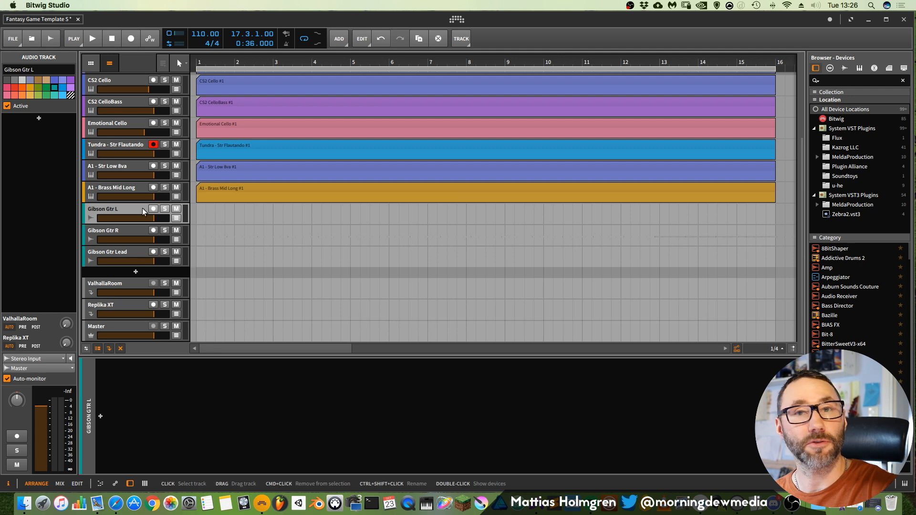
Examine the colour coding of all tracks and clips in the arrangement.
scroll(143, 208, up, 5)
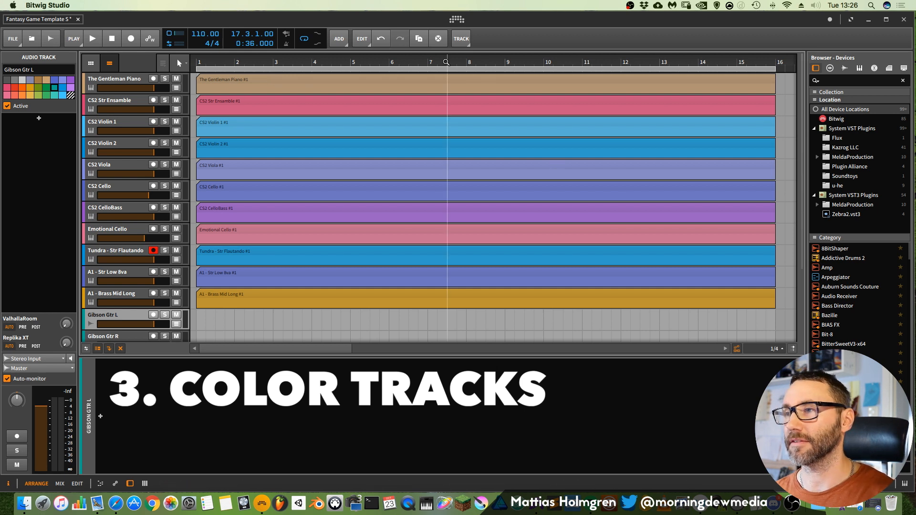
drag(446, 62, 462, 64)
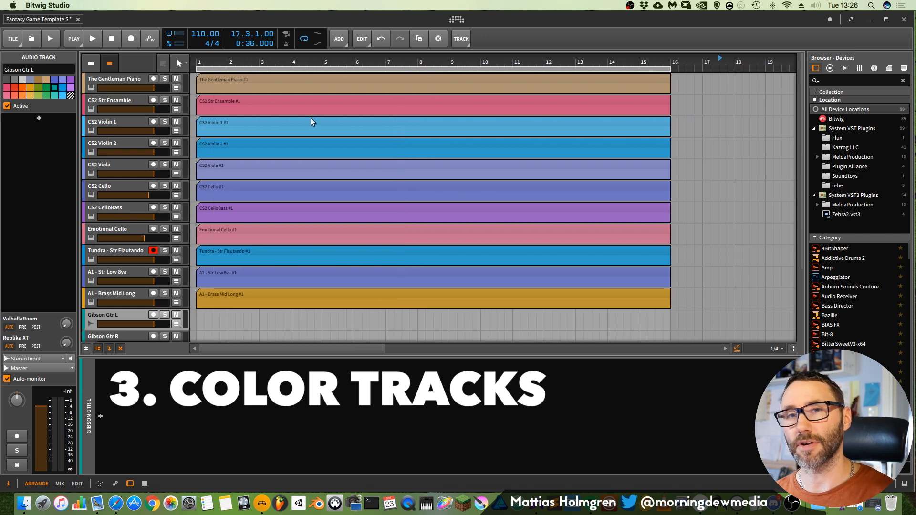
scroll(311, 119, down, 3)
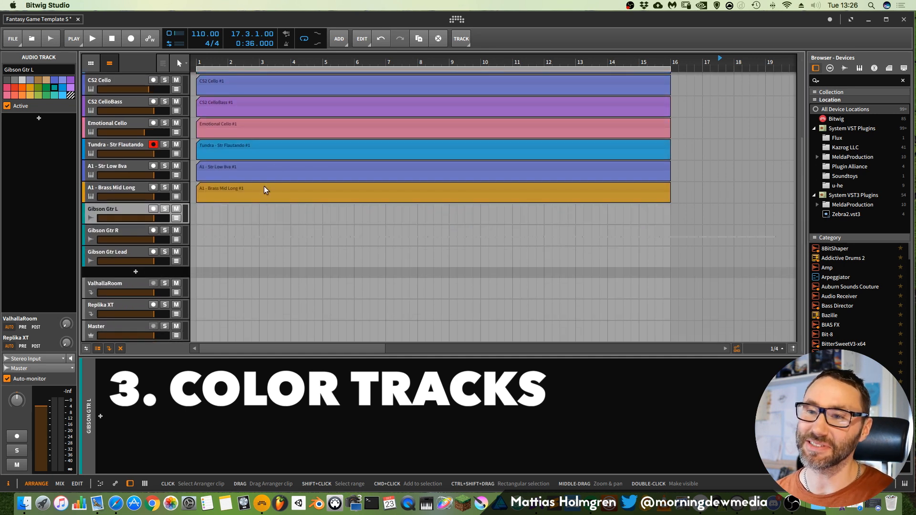
scroll(264, 186, up, 3)
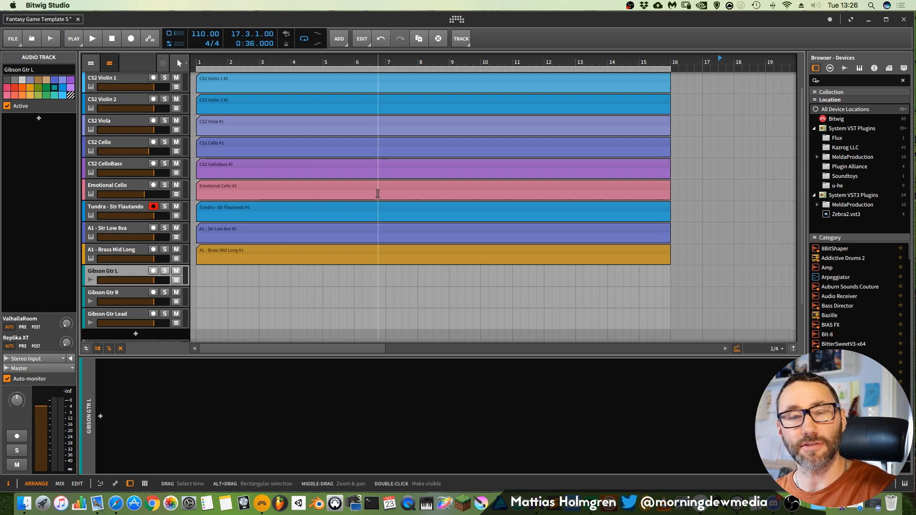
scroll(377, 193, up, 2)
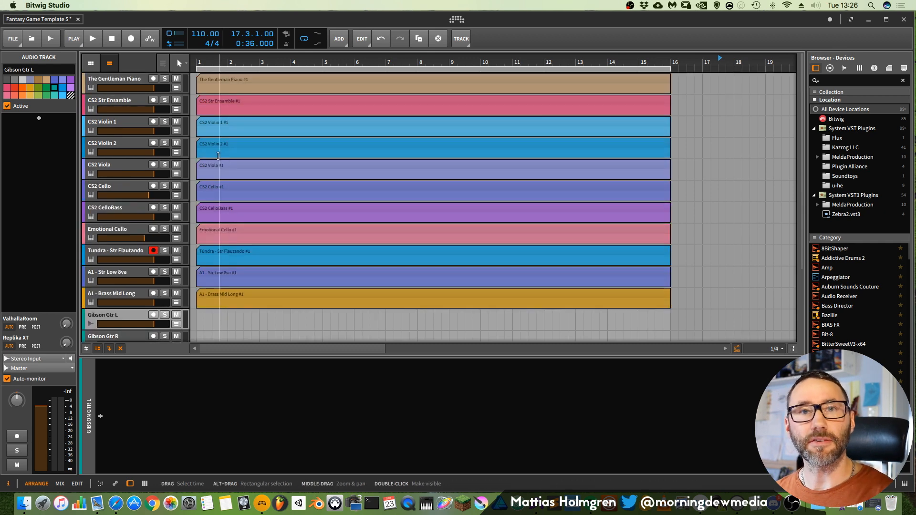
Insert an EQ-5 after Kontakt 5 on The Gentleman Piano and make band 1 a low cut at about 78.6 Hz.
click(131, 77)
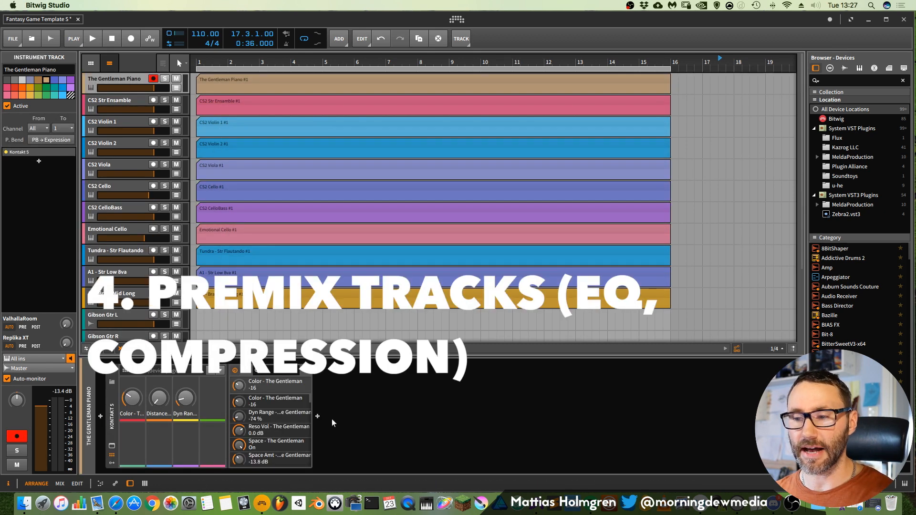
click(317, 416)
click(348, 151)
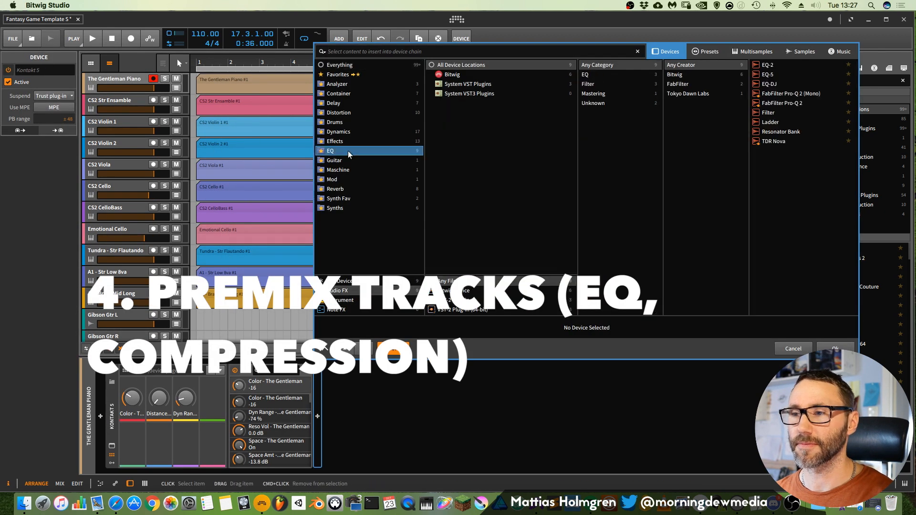
double_click(767, 75)
click(371, 433)
click(376, 454)
drag(375, 454, 358, 463)
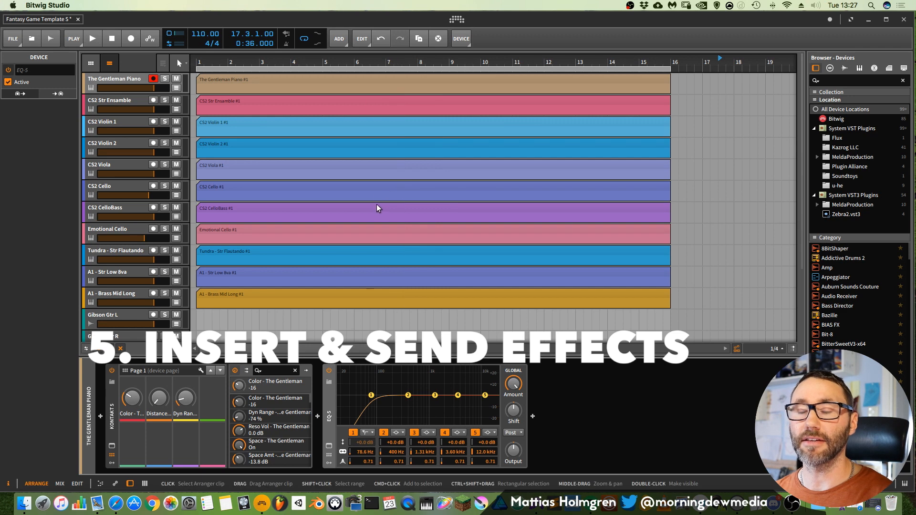
Examine the ValhallaRoom and Replika XT send effect tracks in the mixer, and return to the arrangement.
scroll(339, 193, down, 5)
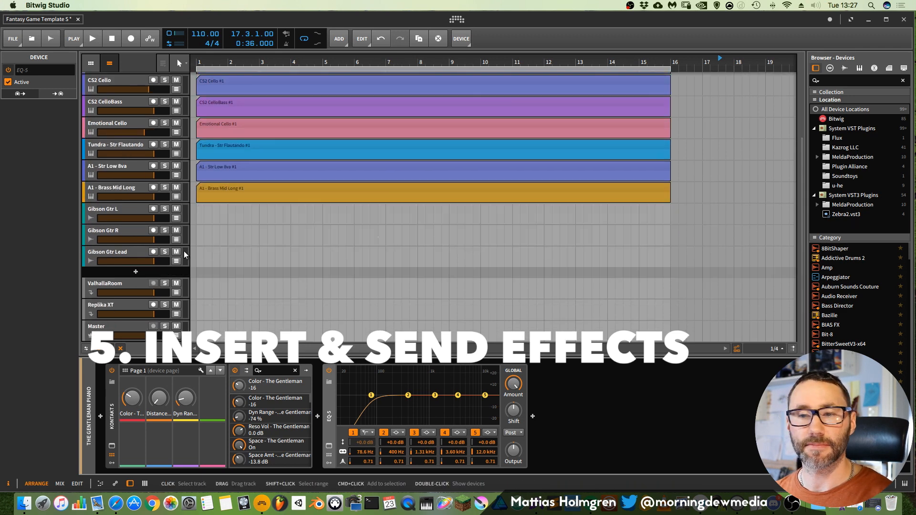
key(alt+2)
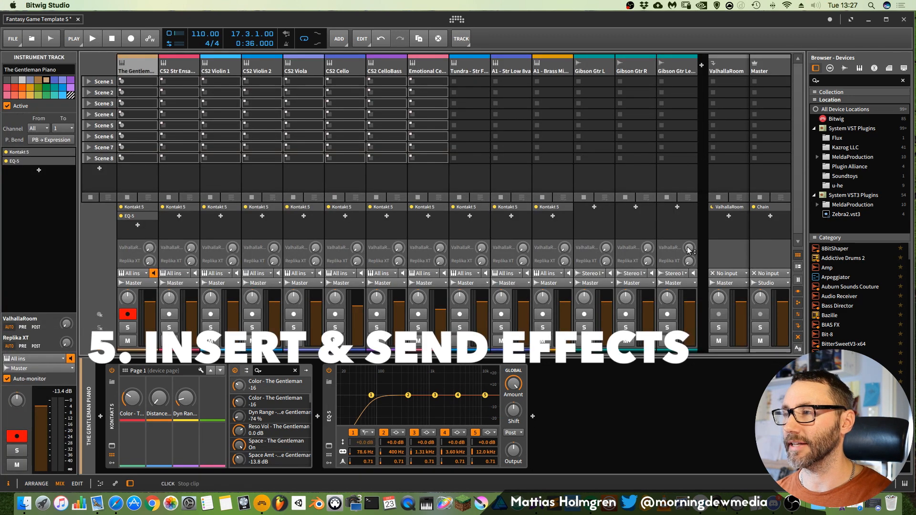
drag(606, 352, 727, 349)
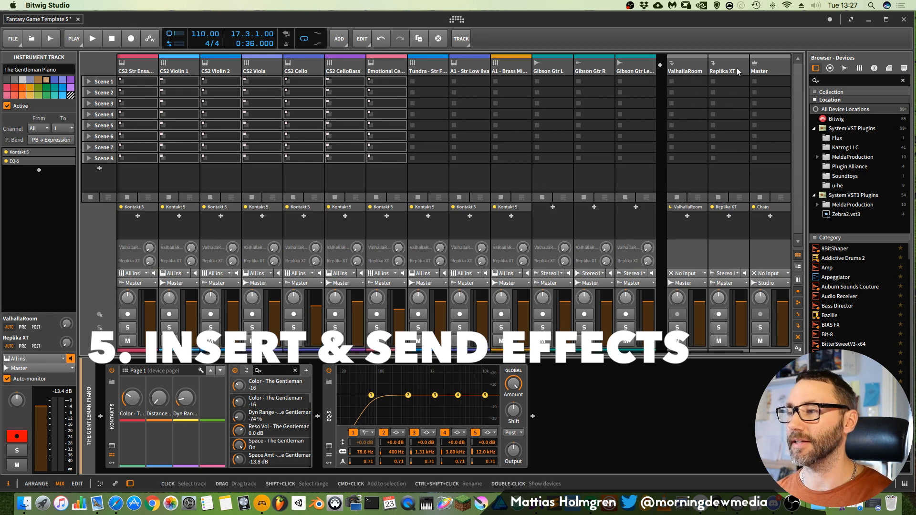
key(alt+1)
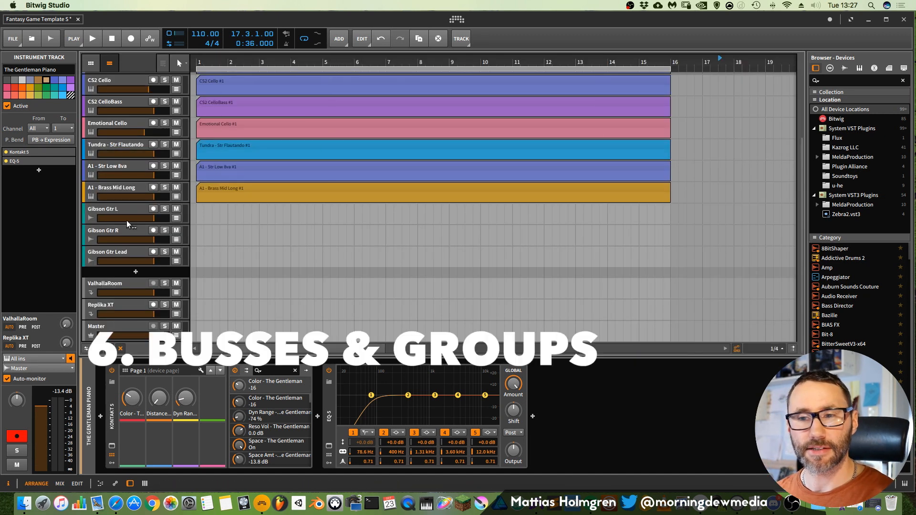
Group the ten tracks from CS2 Str Ensamble through A1 - Brass Mid Long into one group track.
scroll(267, 206, up, 5)
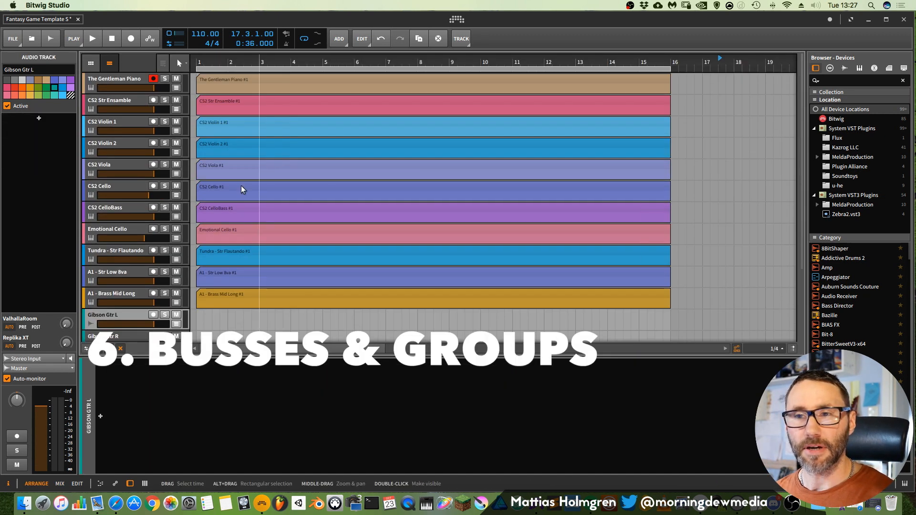
click(116, 122)
click(120, 100)
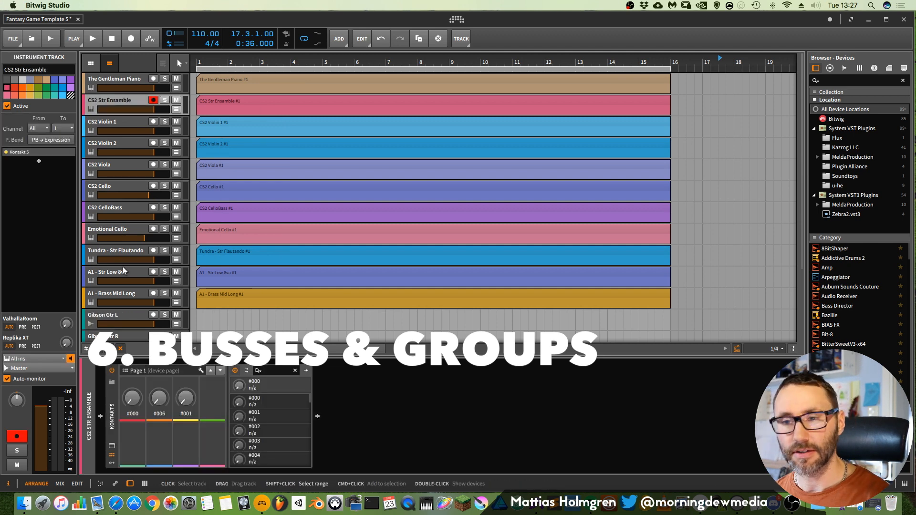
shift+click(125, 252)
click(125, 300)
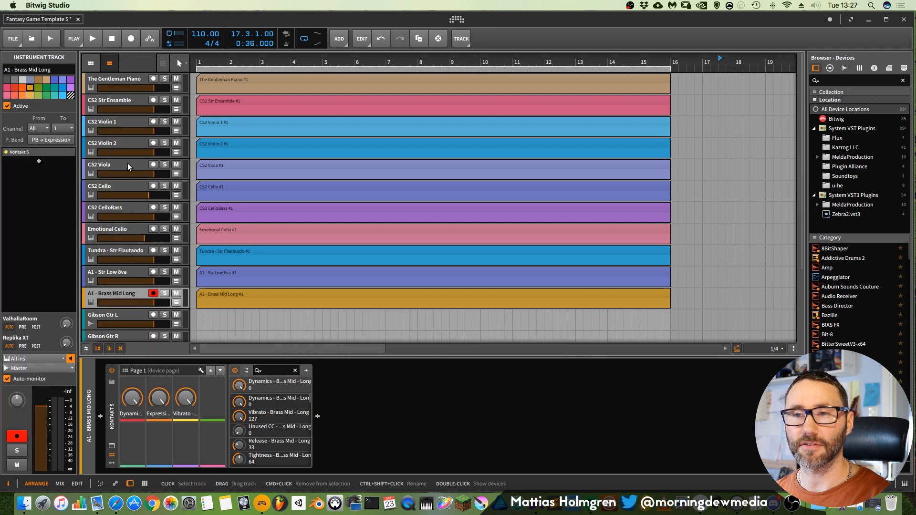
shift+click(114, 103)
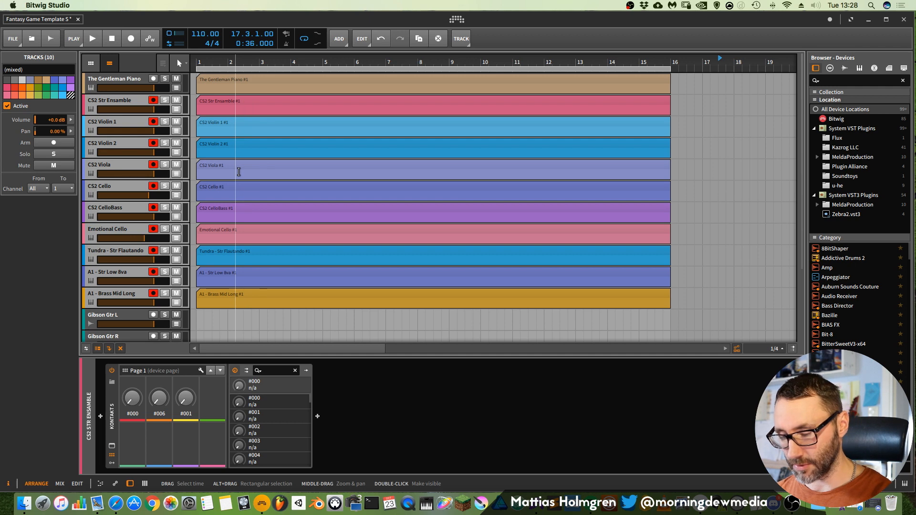
key(super+g)
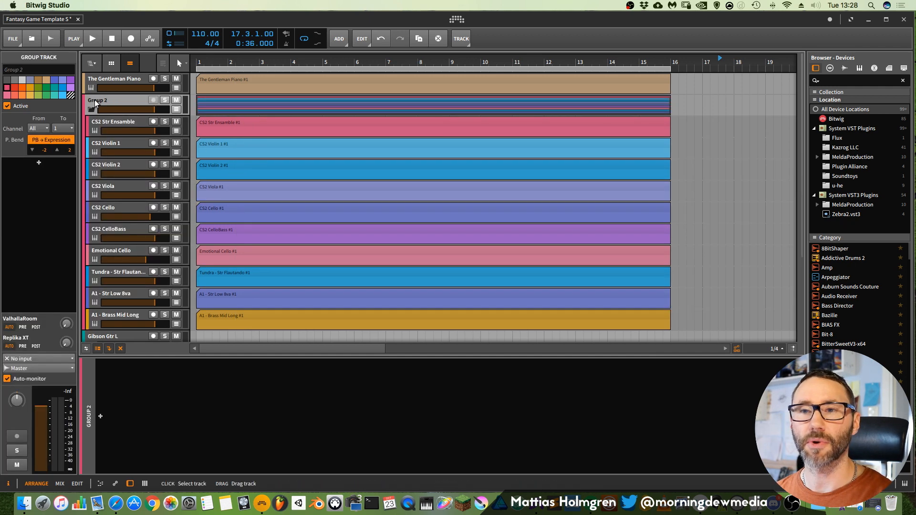
Rename the new group track String Grp.
double_click(112, 102)
text(S)
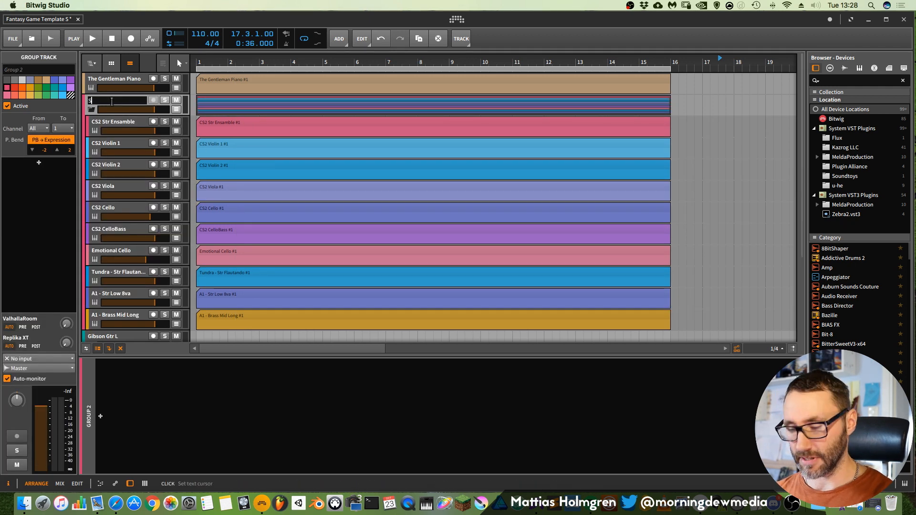
text(tring Grp)
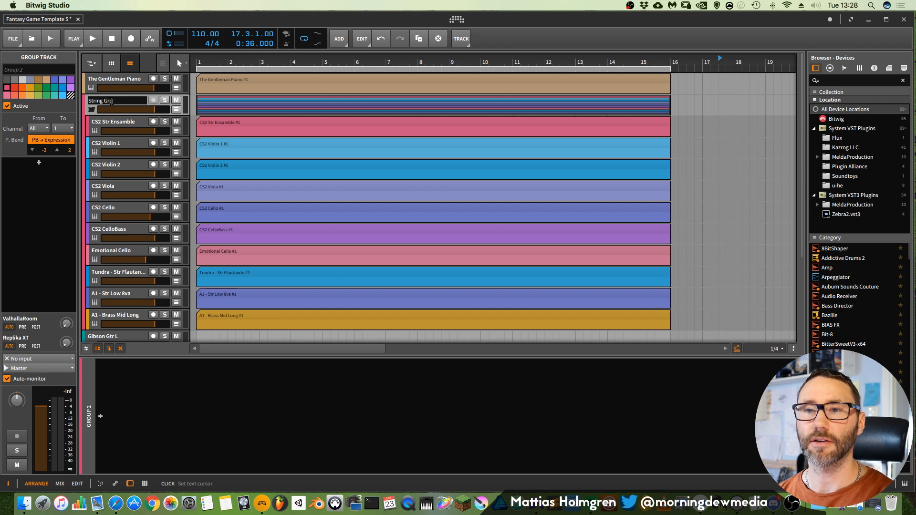
key(Return)
Collapse and expand the child tracks of String Grp twice to compare the folded and unfolded arrangement.
click(91, 109)
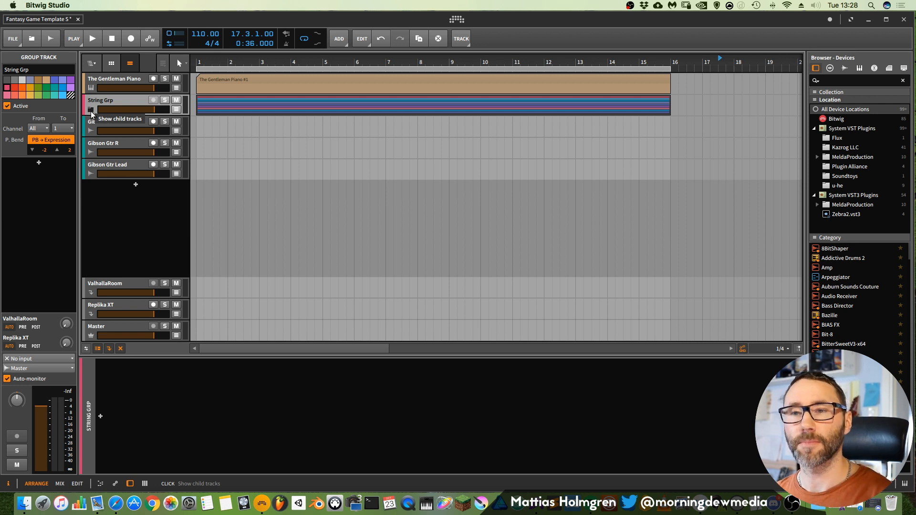
click(91, 110)
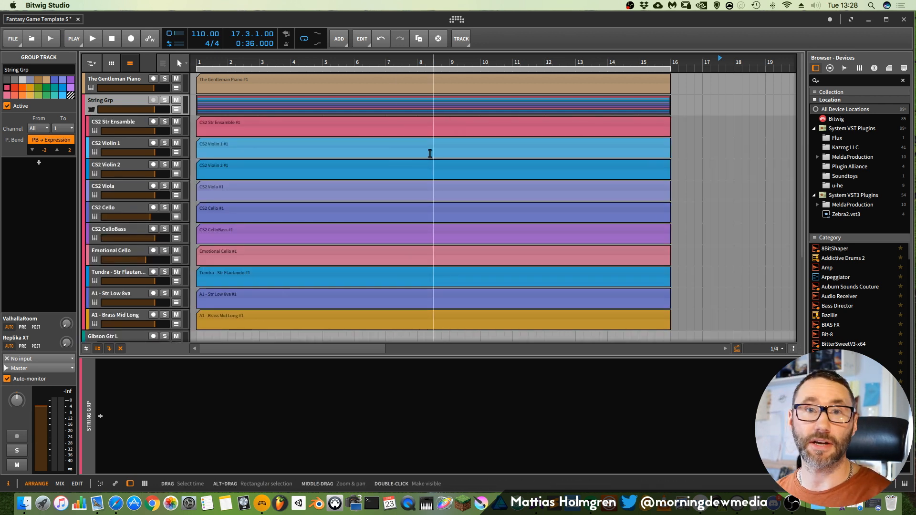
click(92, 109)
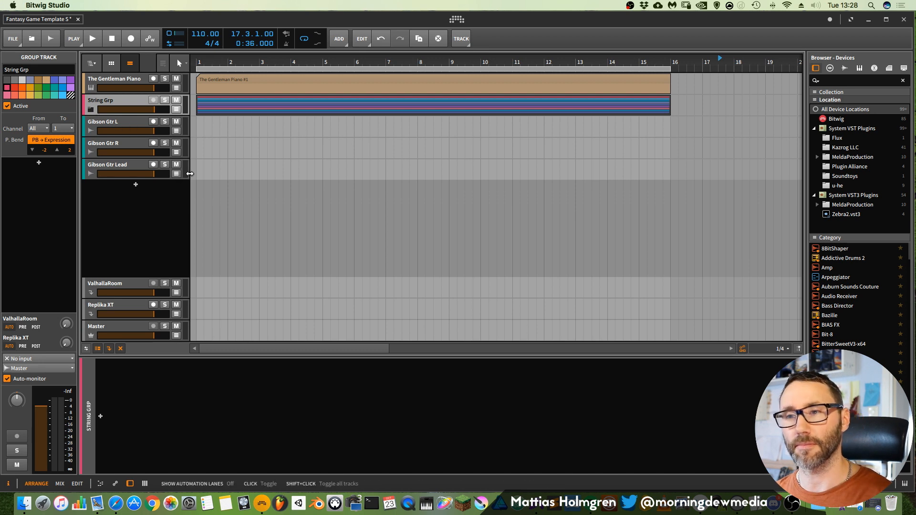
click(89, 110)
Group the Gibson Gtr L, Gibson Gtr R and Gibson Gtr Lead tracks into one group track.
scroll(119, 172, down, 5)
click(117, 222)
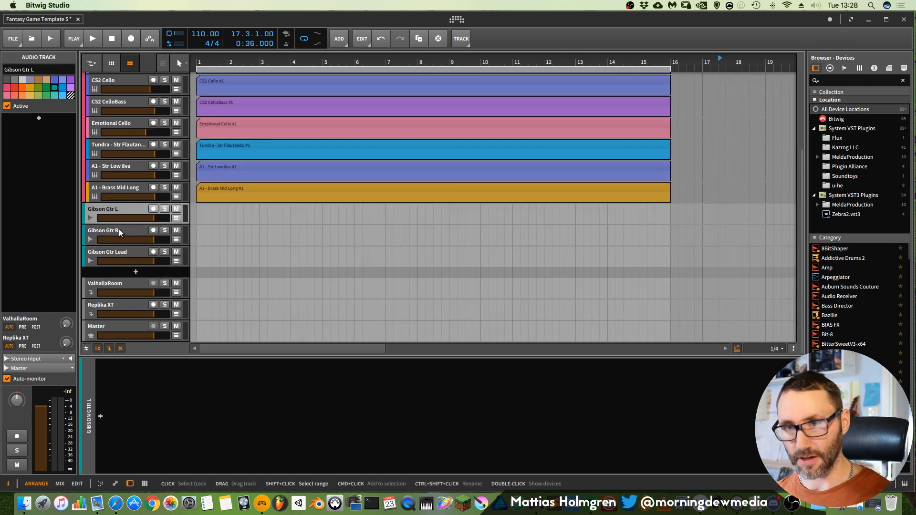
shift+click(119, 229)
shift+click(118, 248)
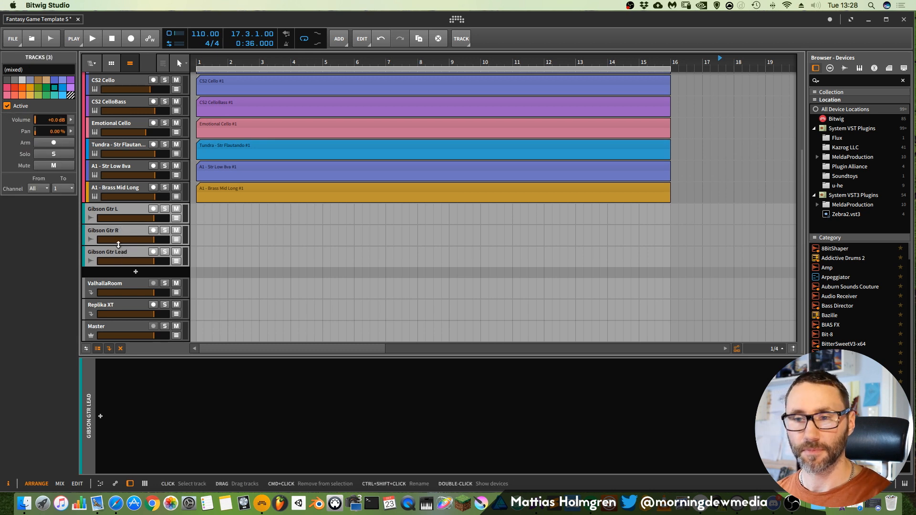
key(super+g)
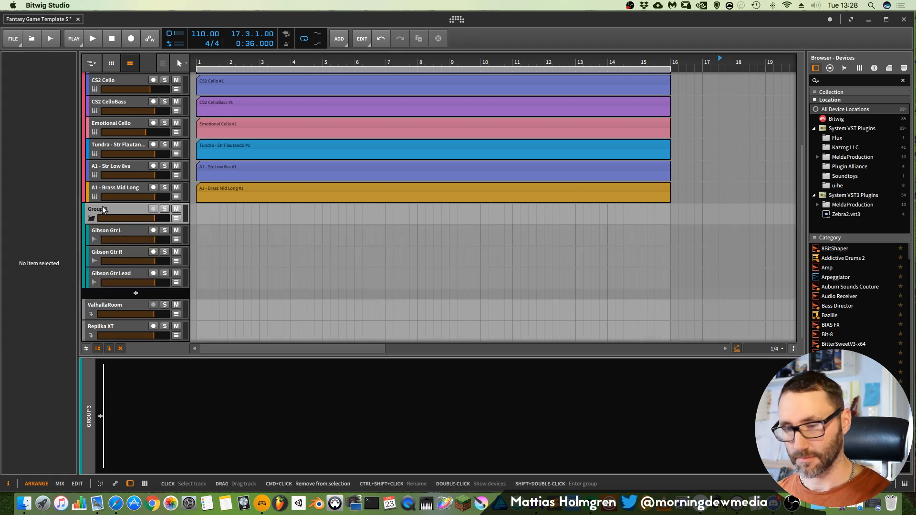
Rename the new group track holding the Gibson guitar tracks Guitar Gtr.
double_click(102, 209)
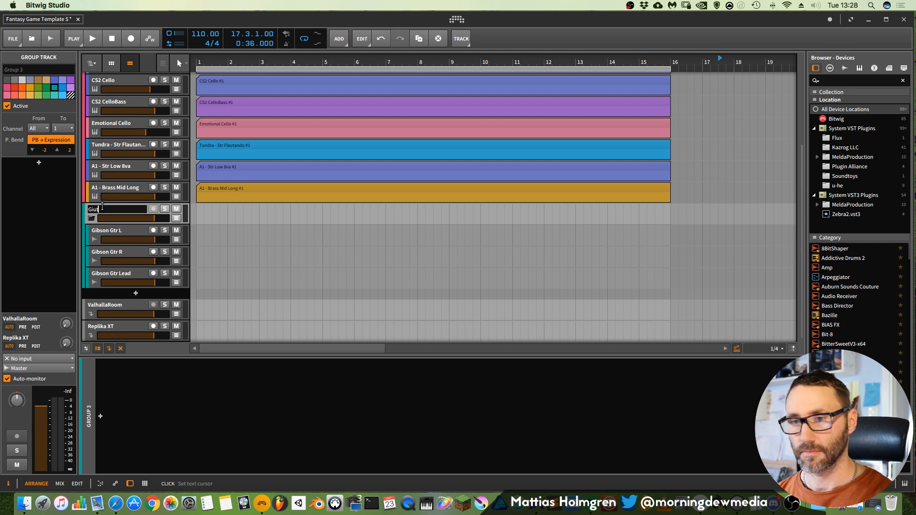
text(Guitar Gtr)
key(Return)
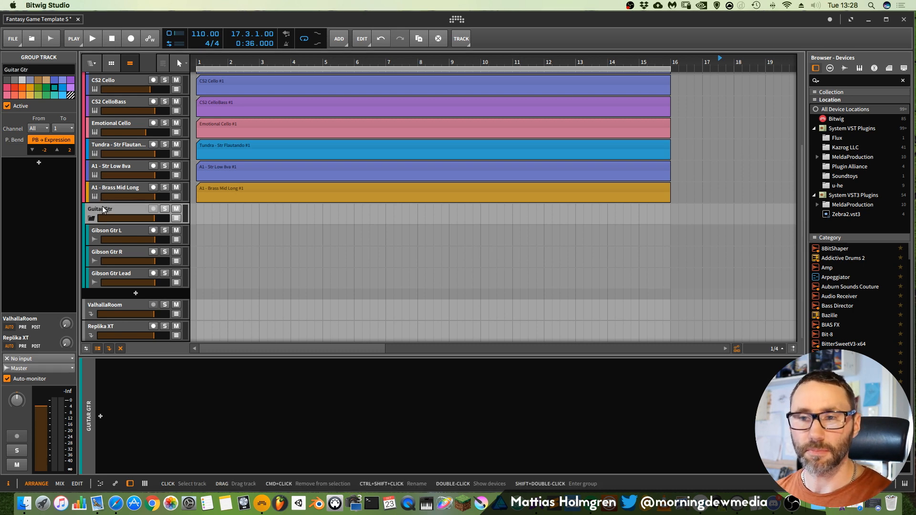
Collapse the Guitar Gtr and String Grp groups to compare the folded arrangement, and expand both again.
click(95, 217)
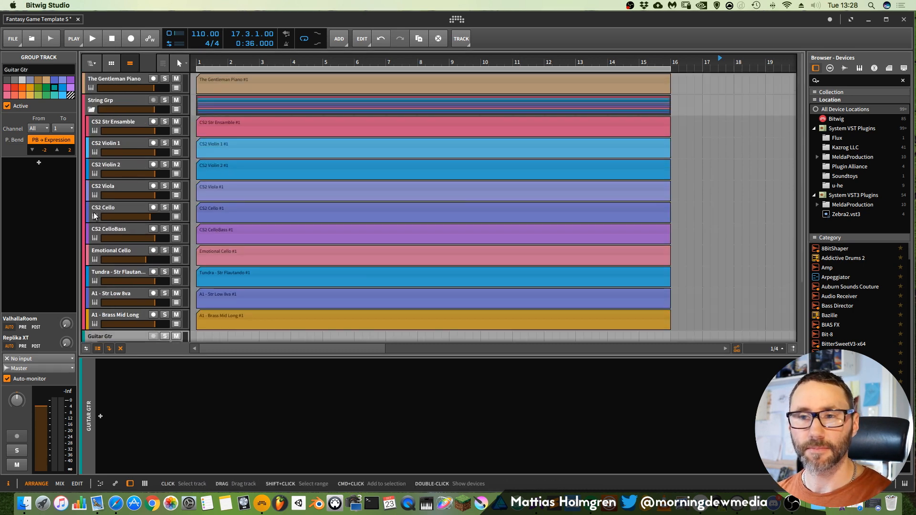
click(91, 110)
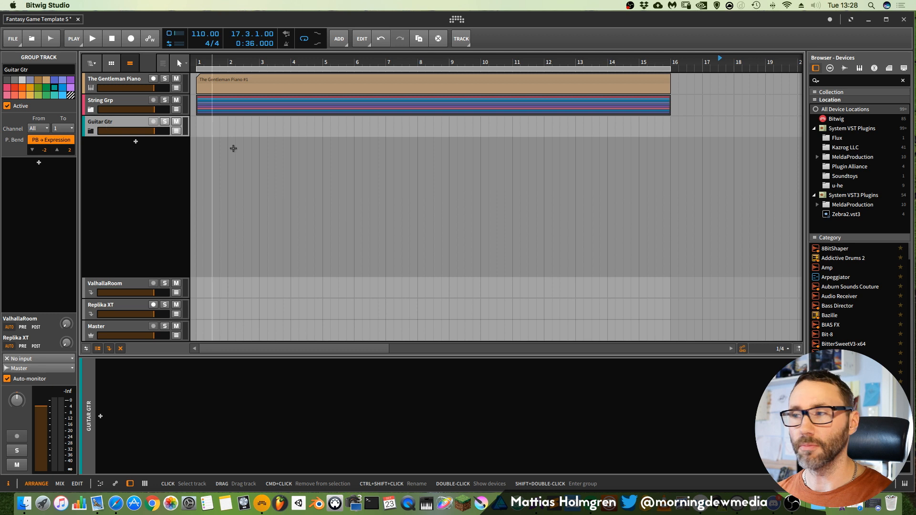
click(91, 131)
click(92, 110)
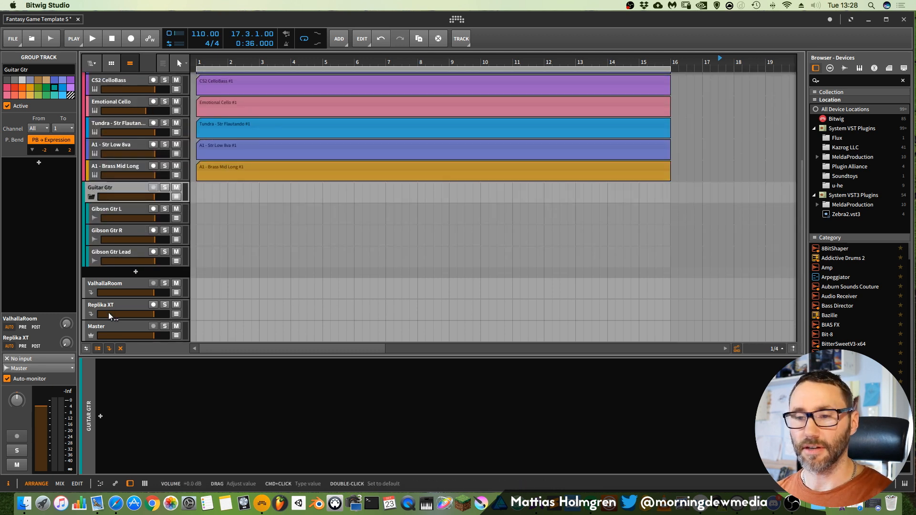
Examine the Chain device and its effects on the Master track, and look over the track list.
click(111, 328)
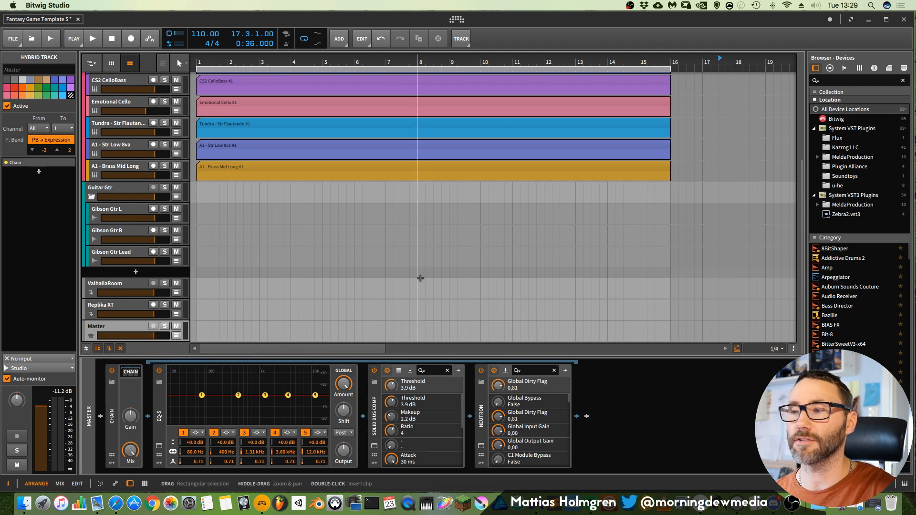
scroll(420, 277, up, 5)
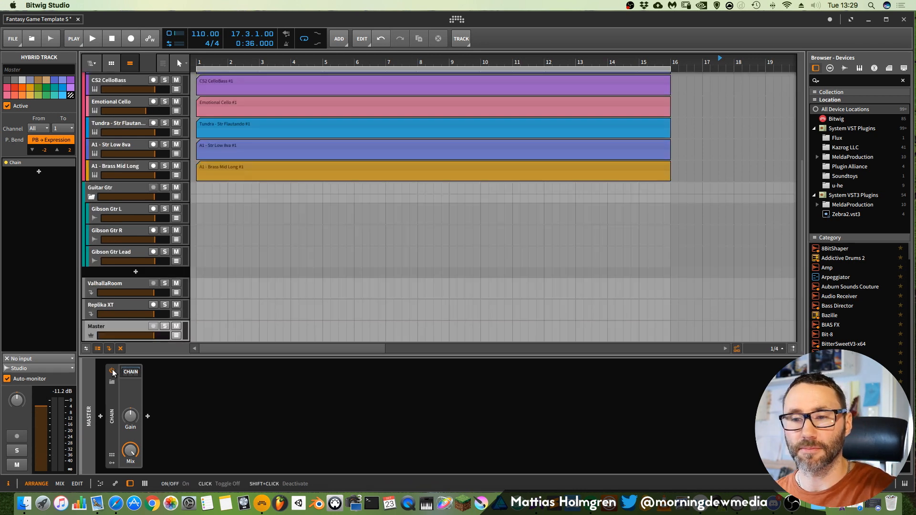
scroll(265, 278, up, 5)
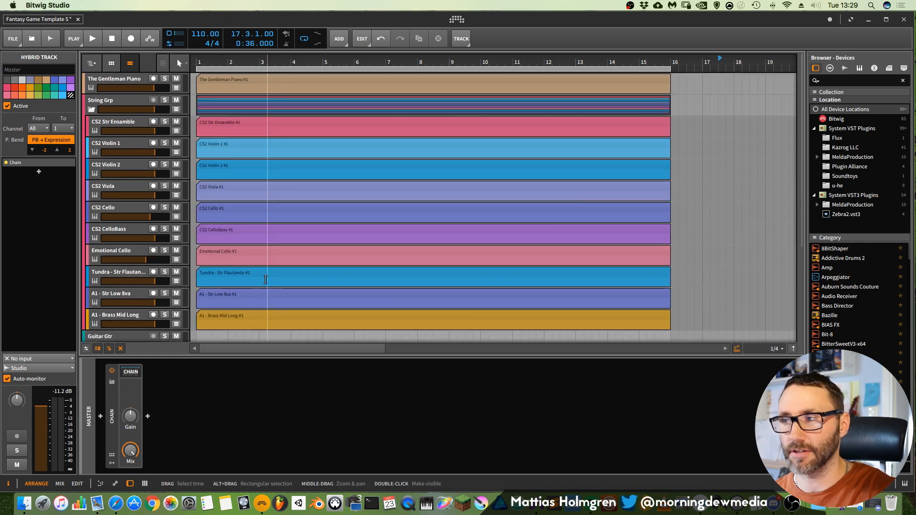
scroll(267, 274, down, 5)
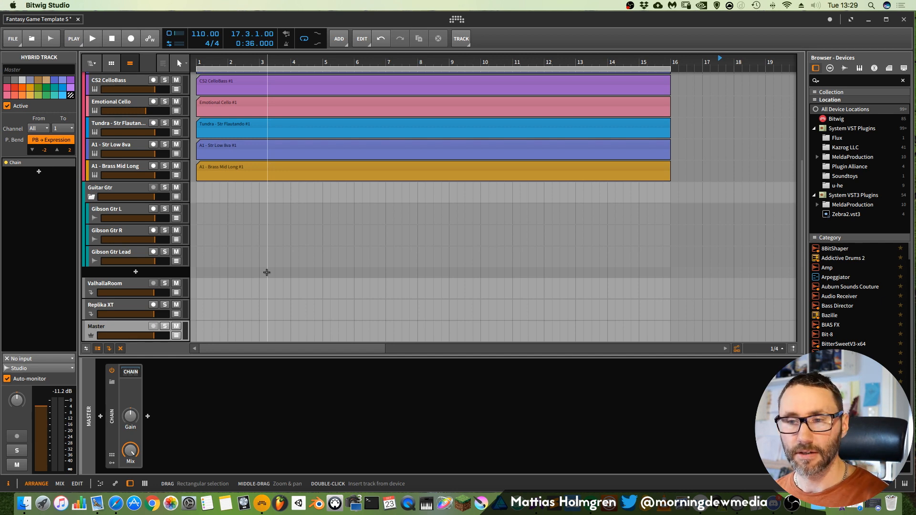
scroll(249, 206, up, 5)
Select String Grp, and fold and unfold its child tracks to review the group.
click(112, 100)
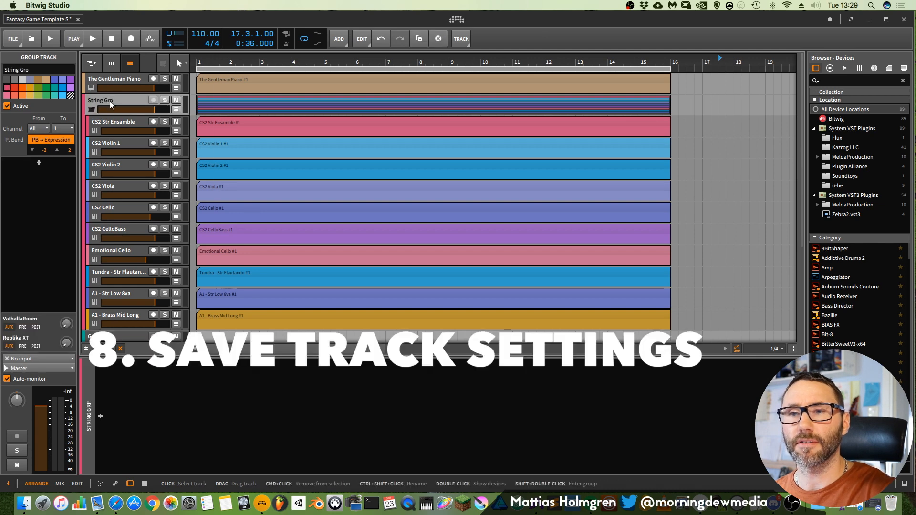
click(92, 110)
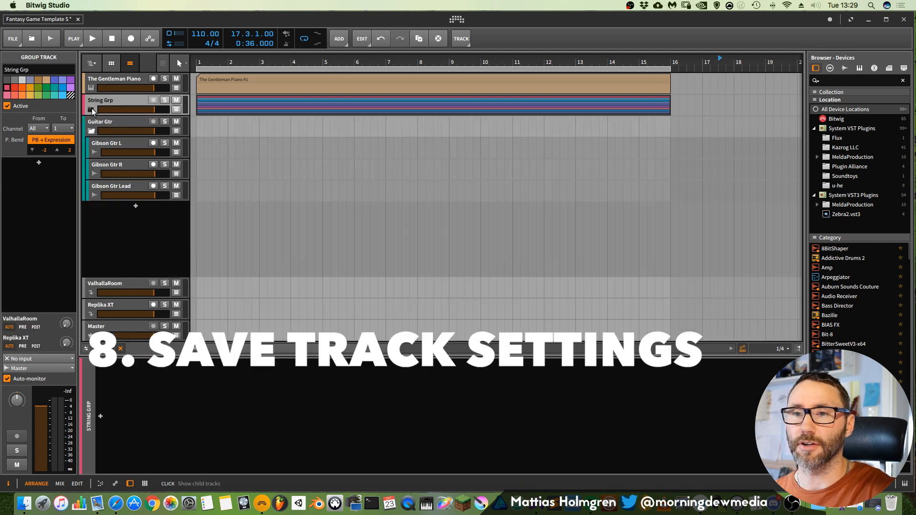
click(92, 110)
scroll(148, 144, down, 1)
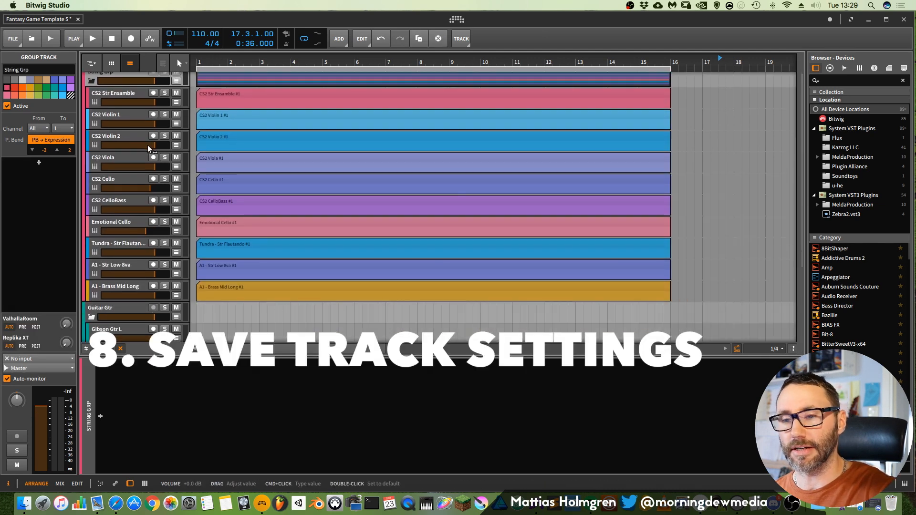
Browse the saved presets for Kontakt 5 on the CS2 Str Ensemble track, and close the browser without loading one.
click(115, 92)
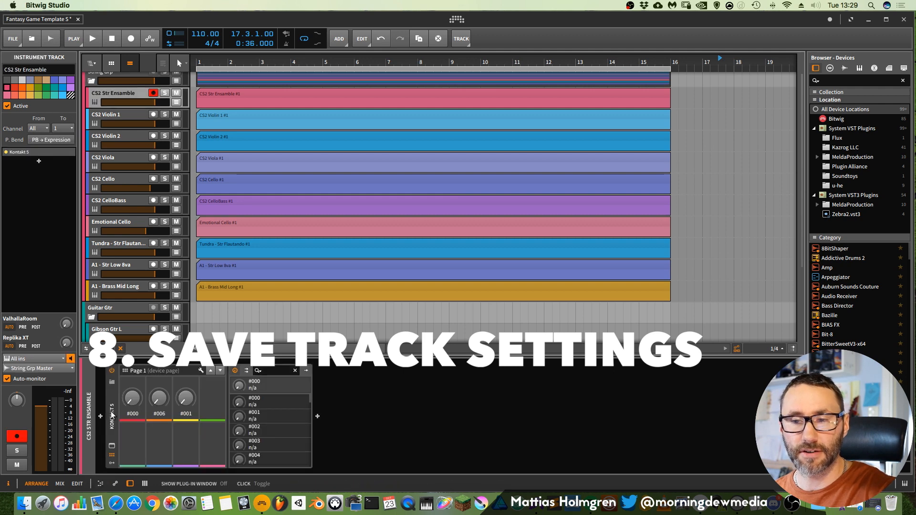
click(112, 382)
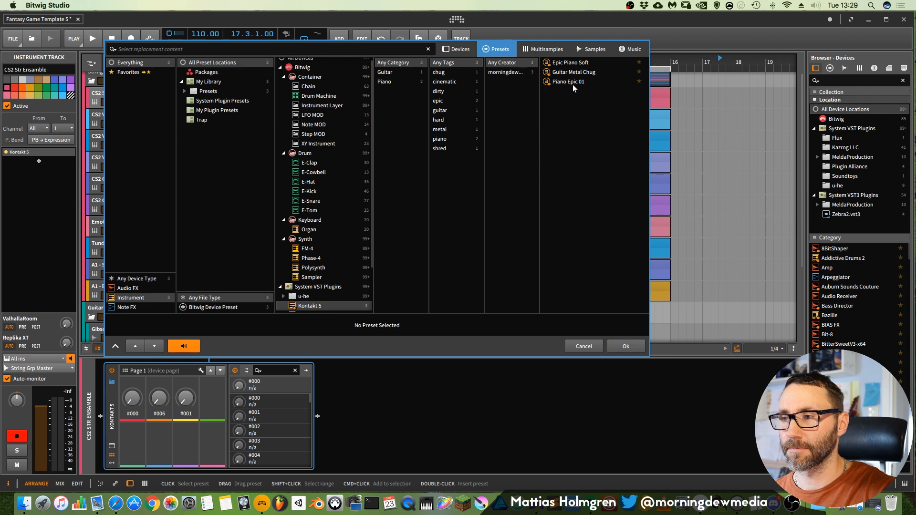
click(588, 346)
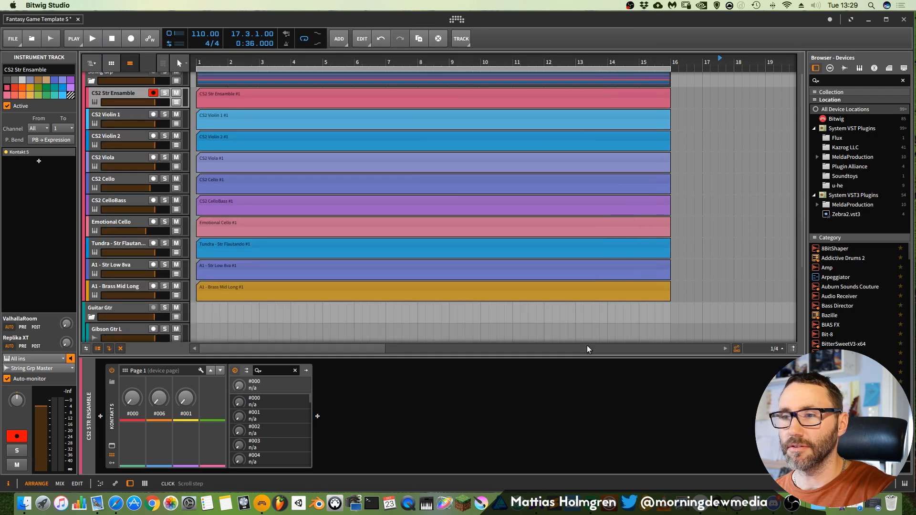
click(298, 254)
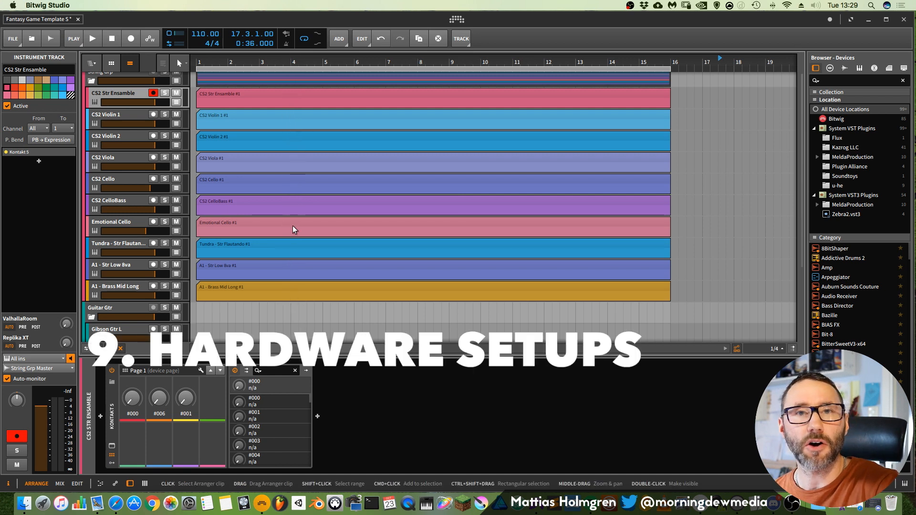
Collapse the String Grp and Guitar Gtr groups, and add an audio track below them.
scroll(301, 204, down, 1)
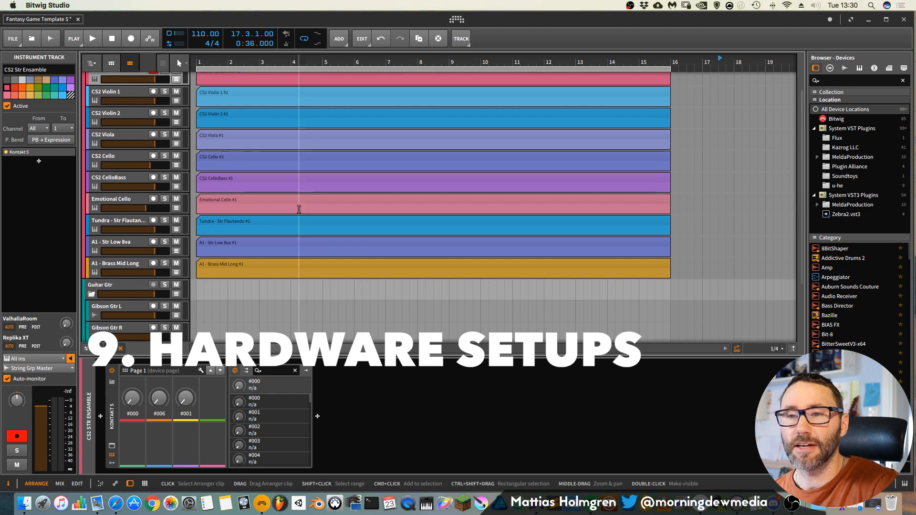
scroll(286, 216, down, 5)
scroll(250, 241, up, 7)
click(93, 110)
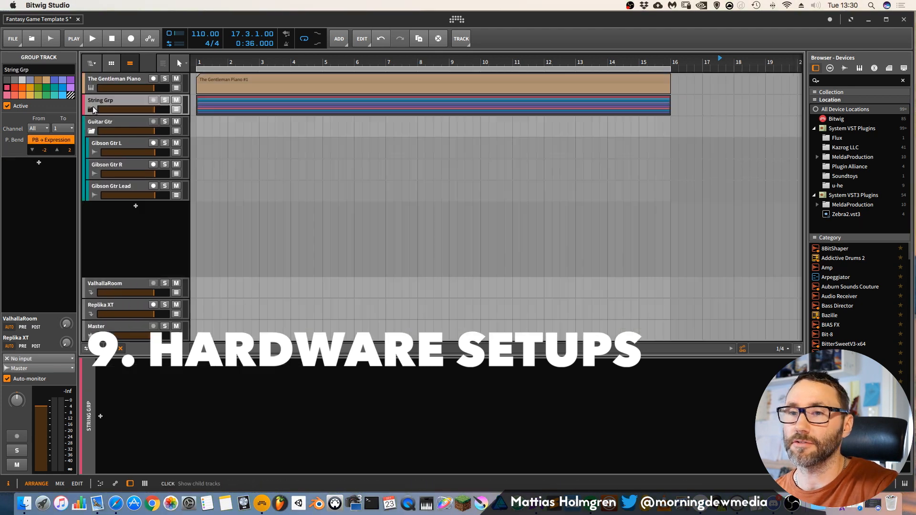
click(92, 131)
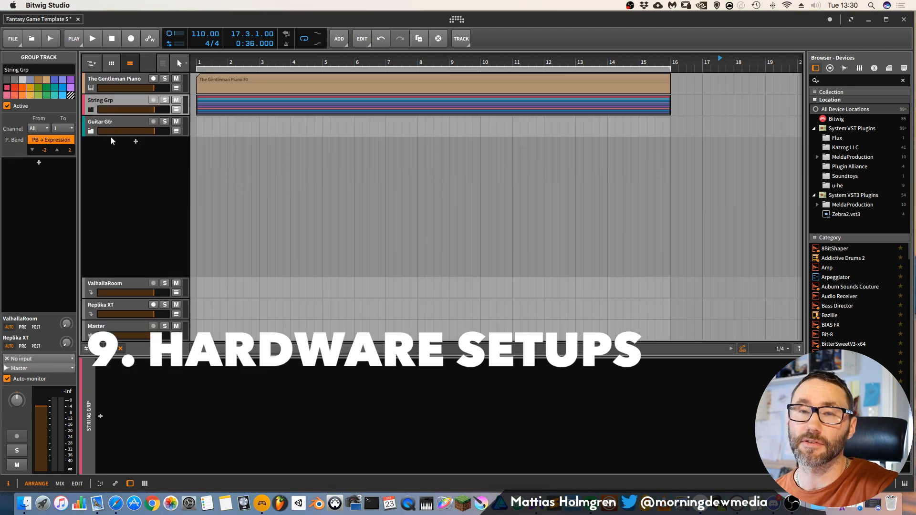
double_click(112, 136)
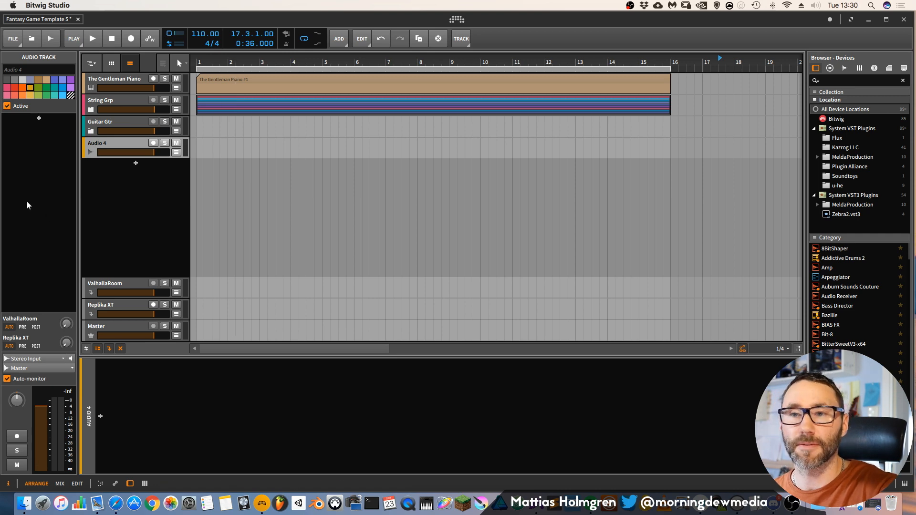
Expand and collapse the Guitar Gtr group and the String Grp group once each to view their child tracks.
click(91, 130)
click(91, 131)
click(91, 109)
click(91, 110)
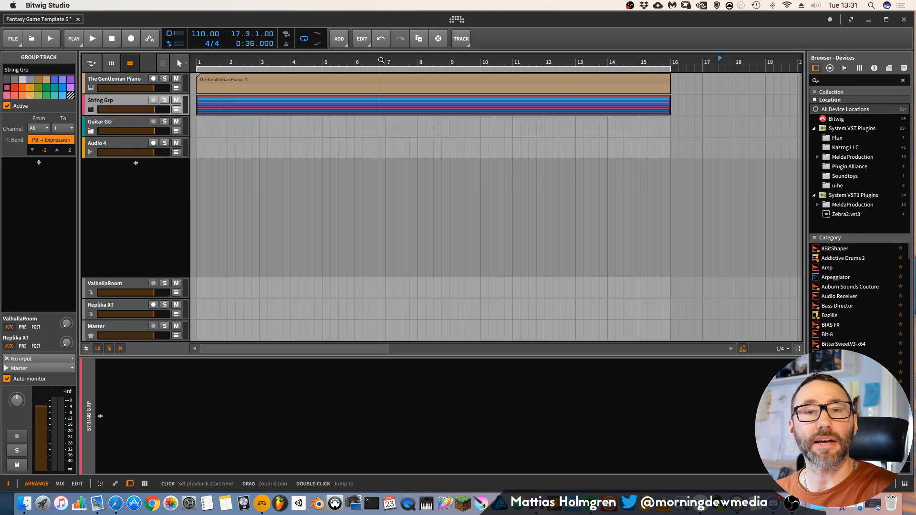